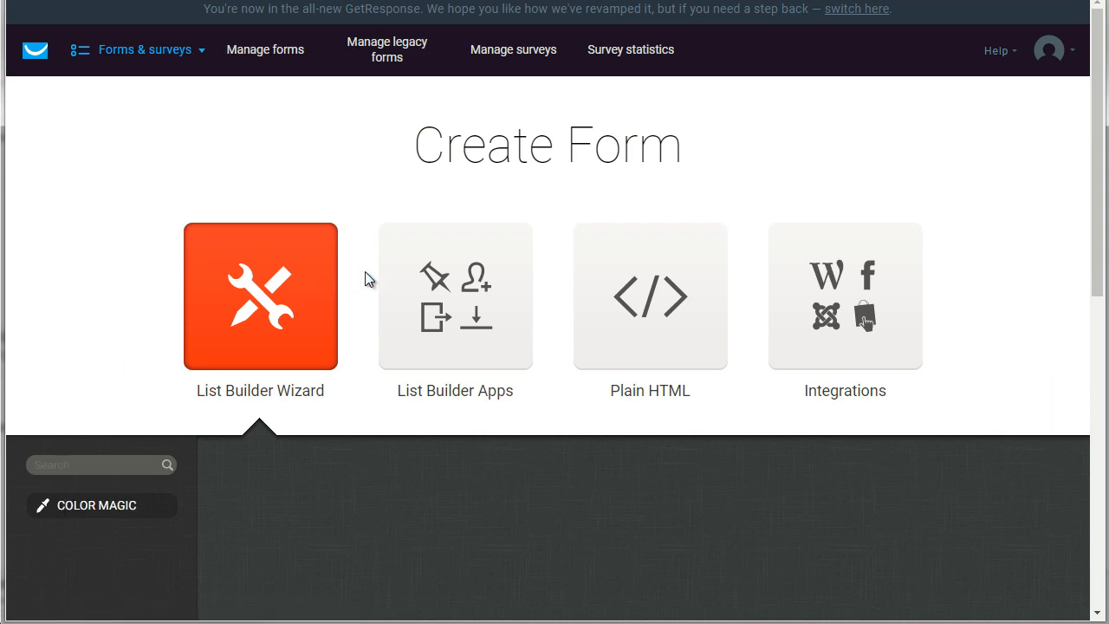
Filter the form template gallery to Newsletter sign-up templates
scroll(366, 278, down, 5)
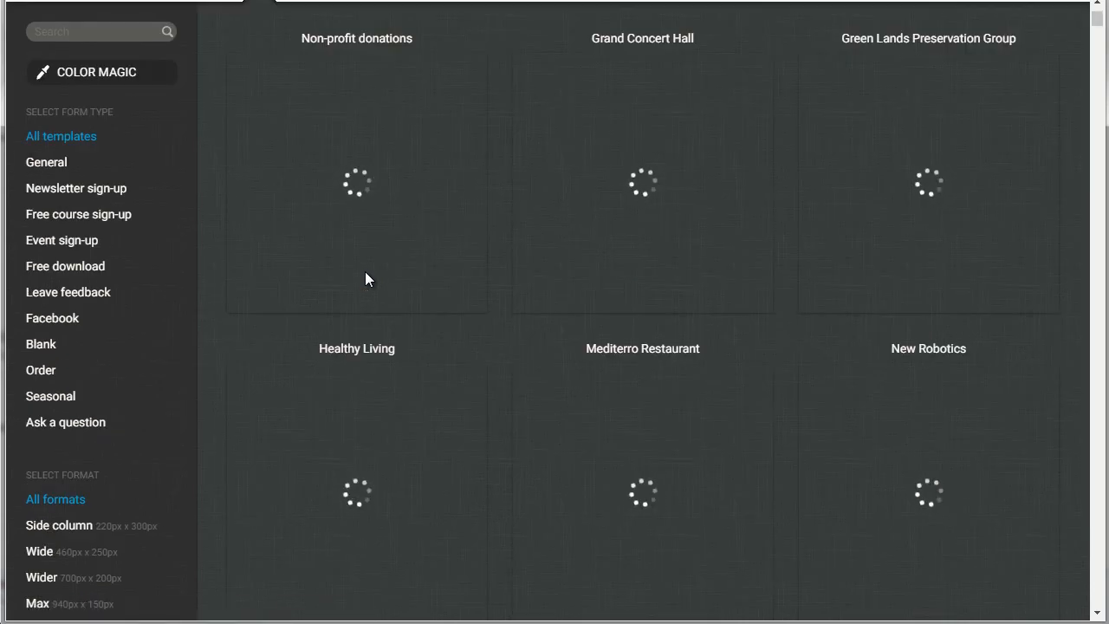
scroll(365, 272, up, 1)
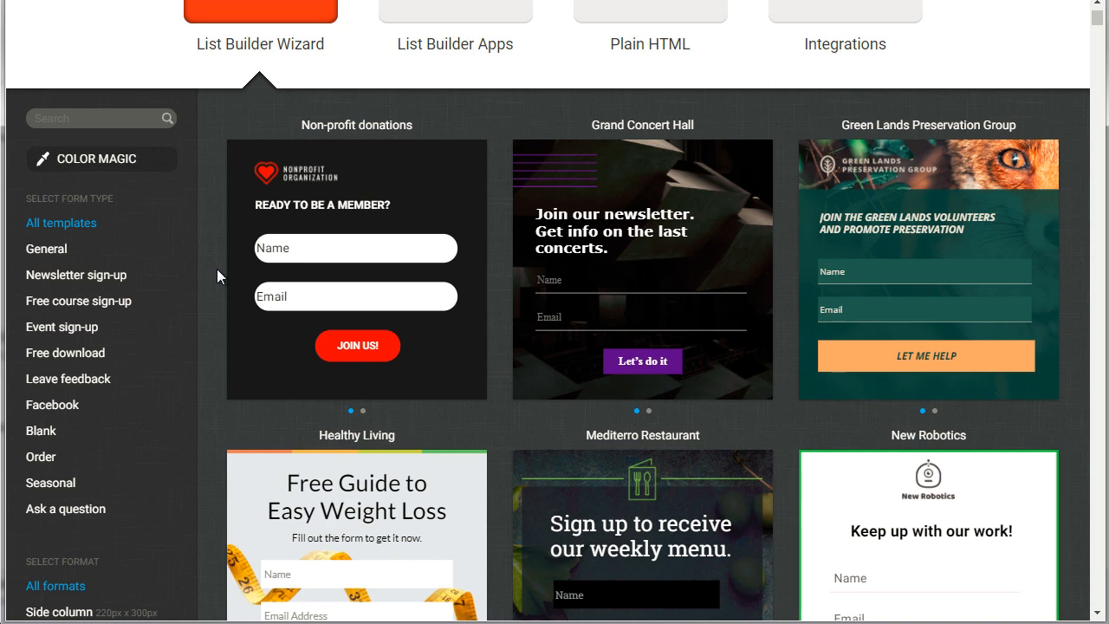
click(69, 288)
mouse_move(234, 287)
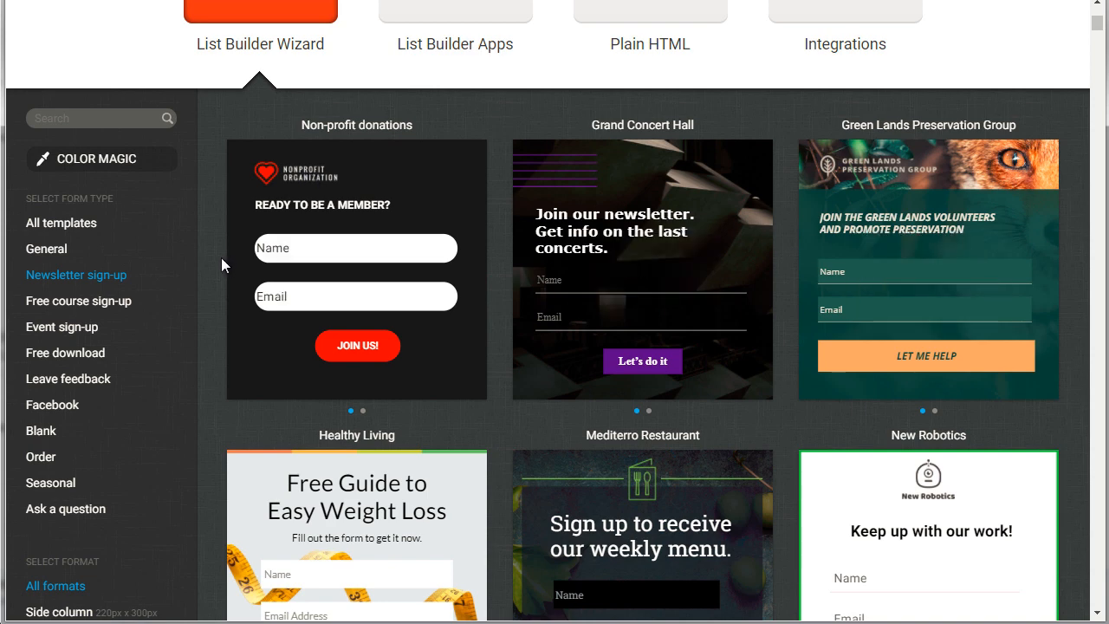
Scroll through the Newsletter sign-up templates to locate New Robotics
scroll(221, 258, down, 3)
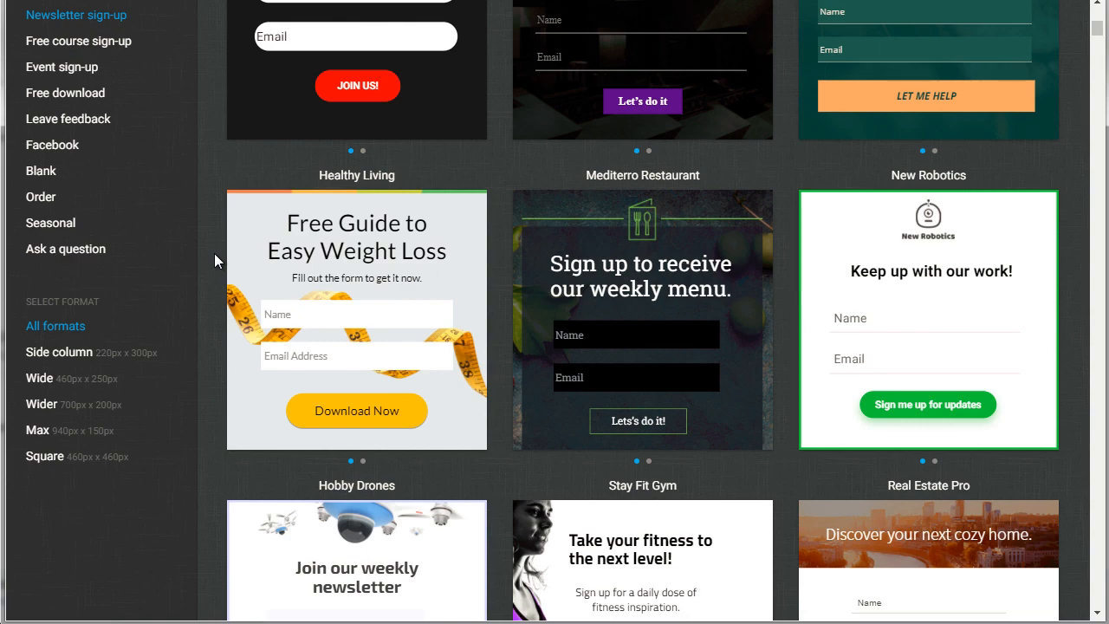
scroll(214, 253, up, 1)
scroll(214, 253, down, 4)
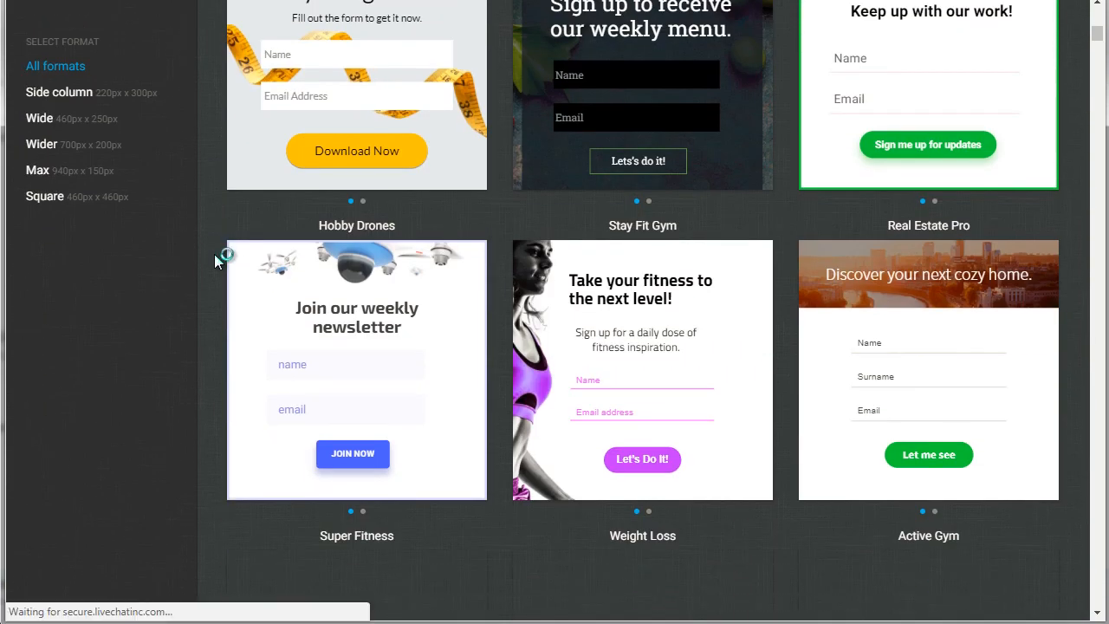
scroll(214, 254, down, 3)
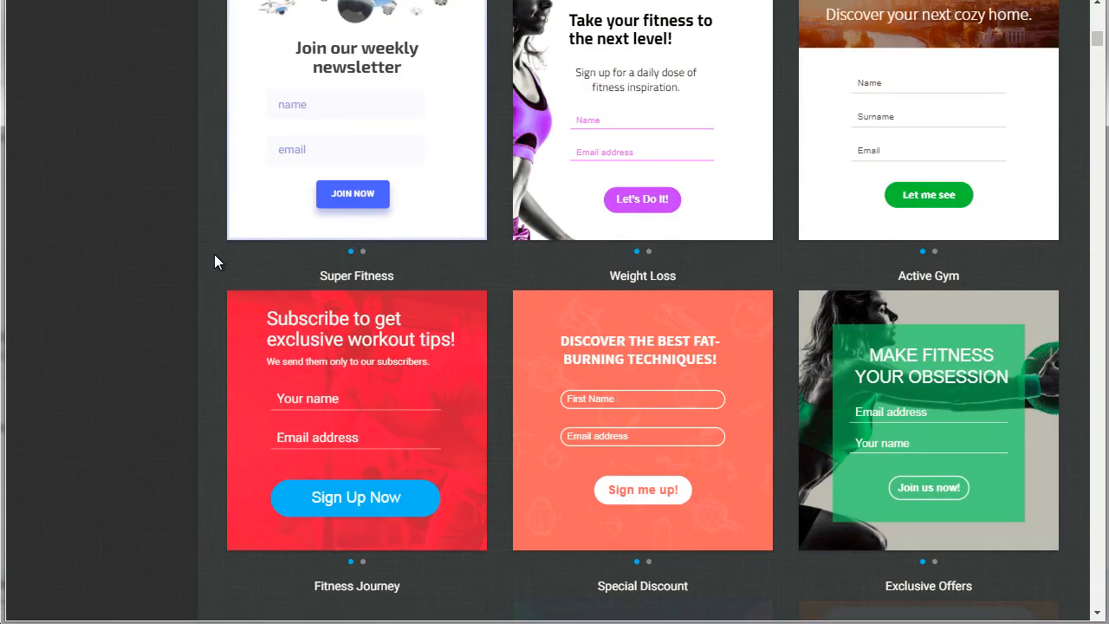
scroll(214, 254, down, 3)
scroll(214, 254, up, 4)
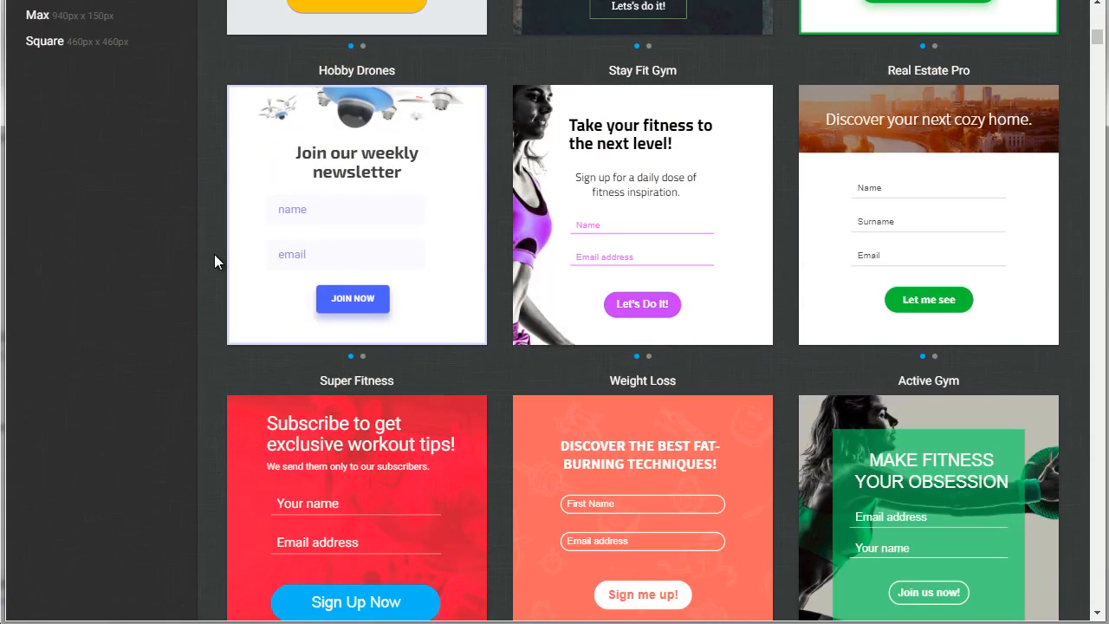
scroll(214, 254, up, 2)
scroll(214, 254, up, 1)
mouse_move(378, 411)
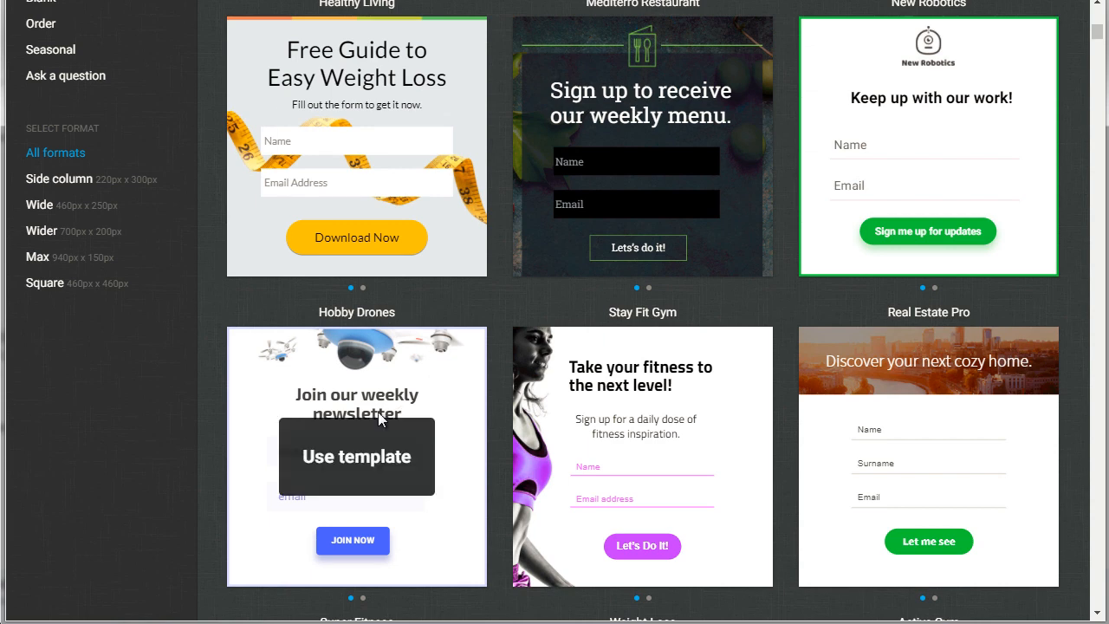
scroll(214, 324, up, 3)
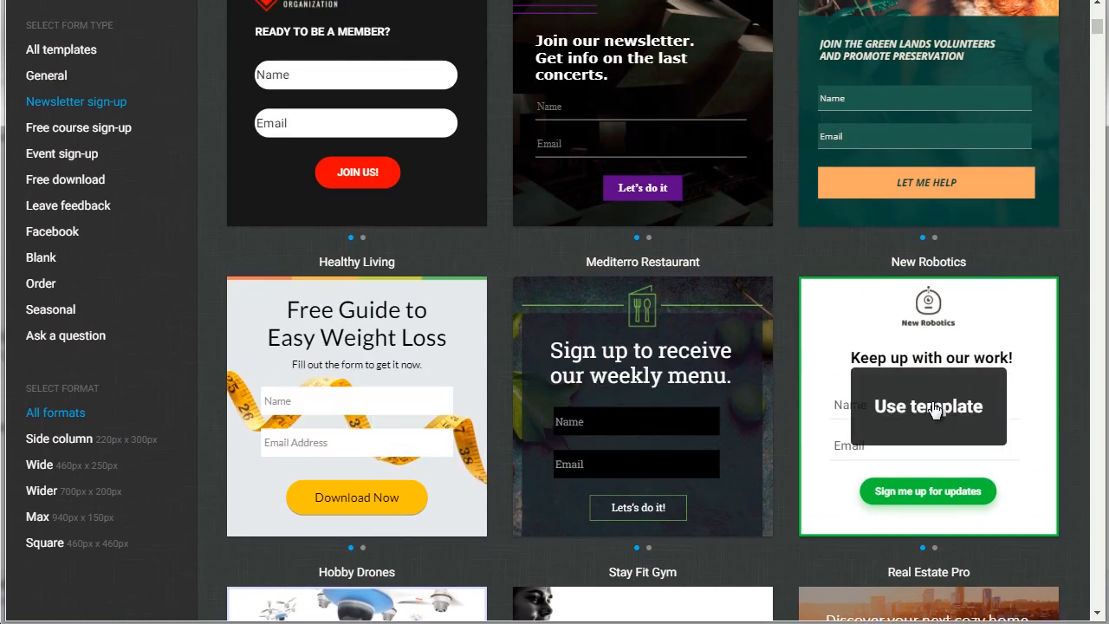
Start a form from the New Robotics template and delete its logo image
click(918, 406)
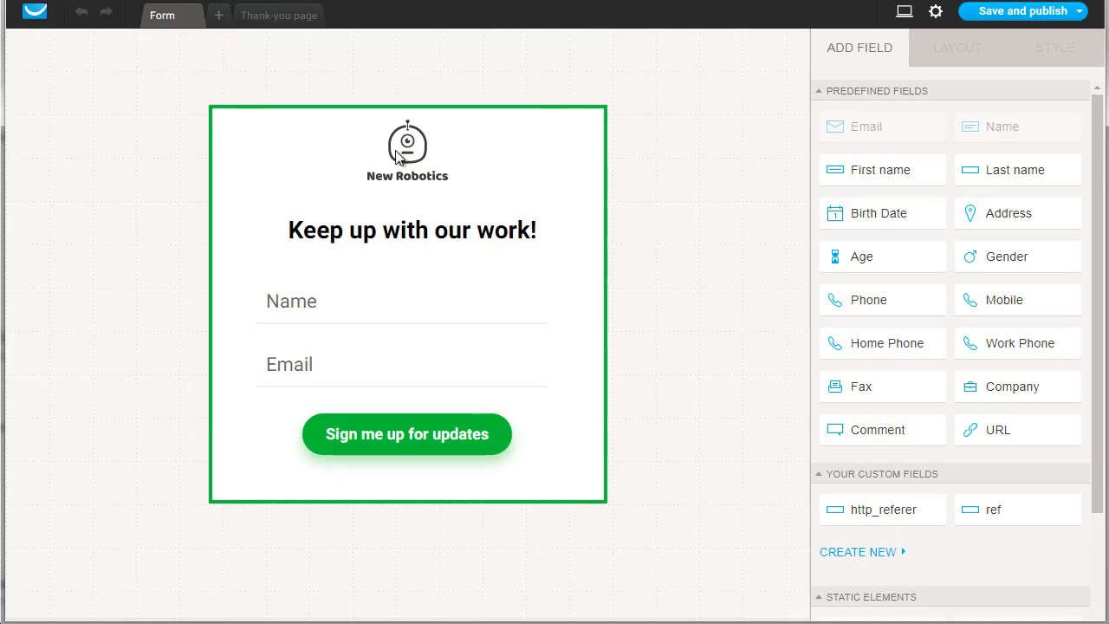
click(437, 179)
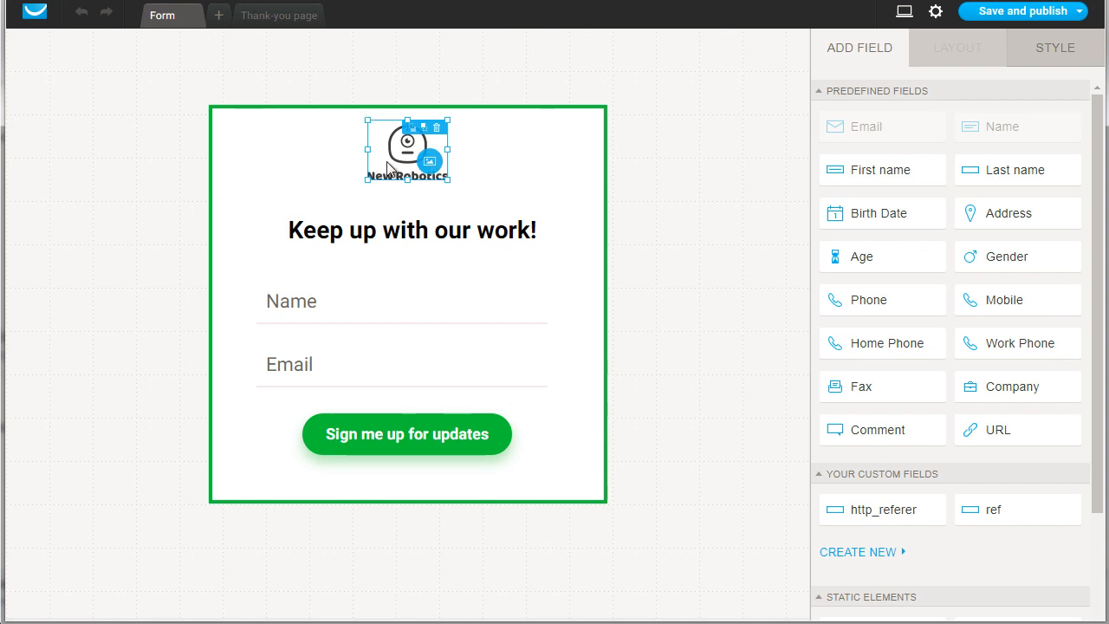
click(431, 162)
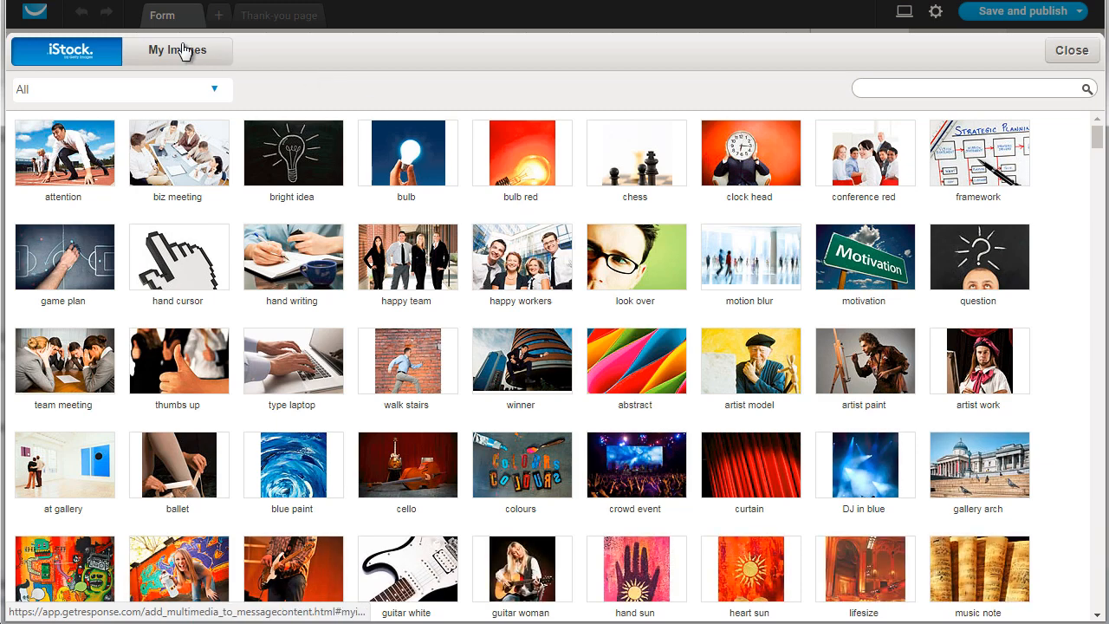
click(1072, 50)
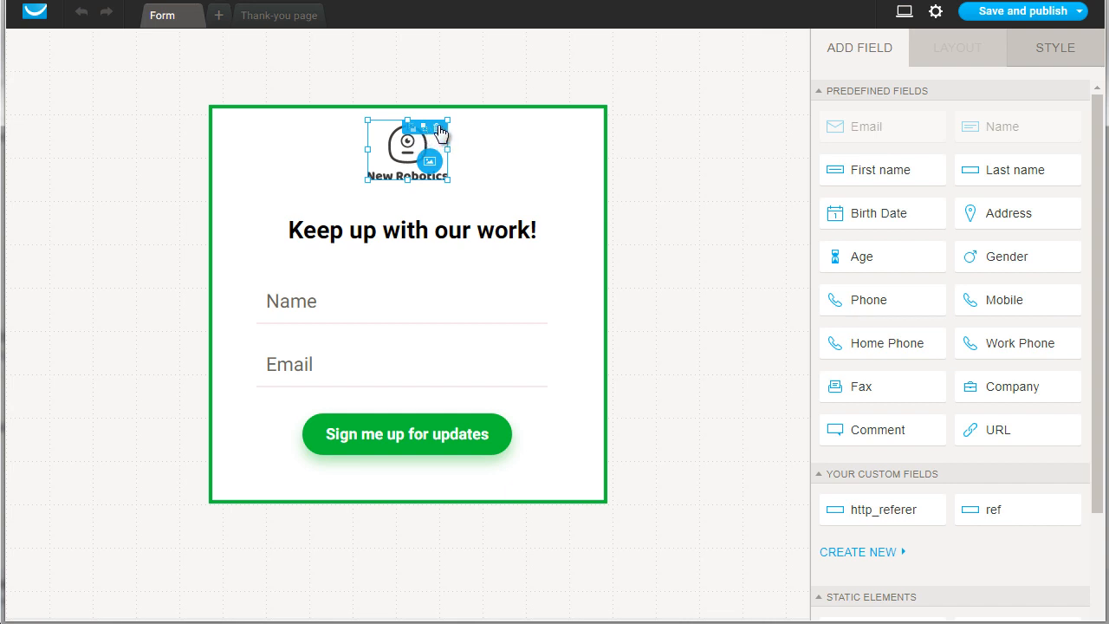
click(437, 128)
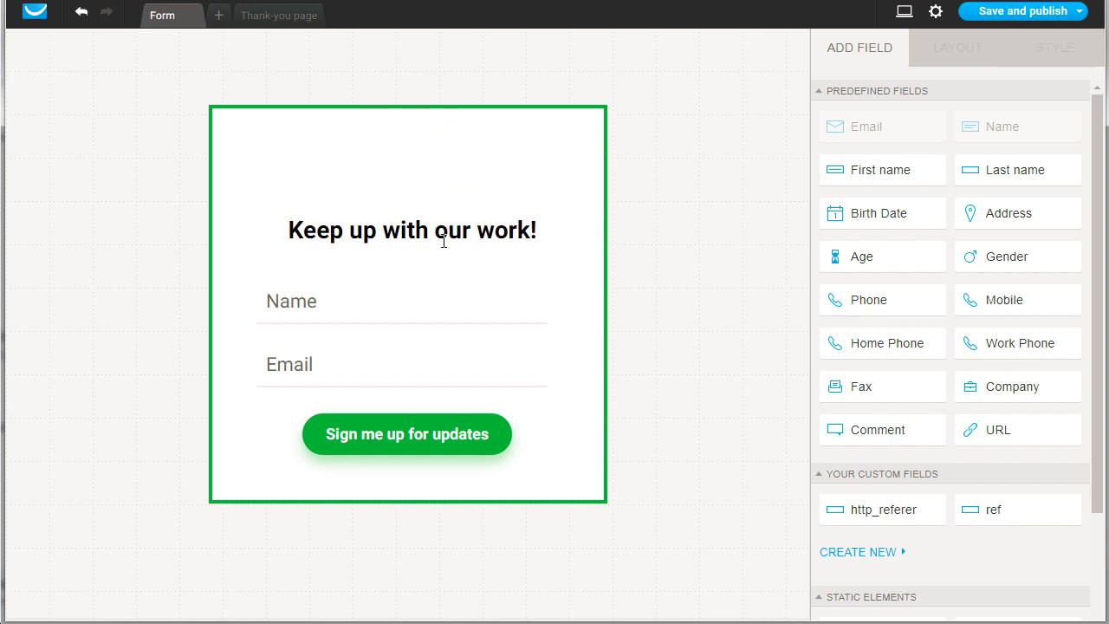
Check the heading, Name and Email fields, then relabel the button 'Send Me The Report'
click(303, 227)
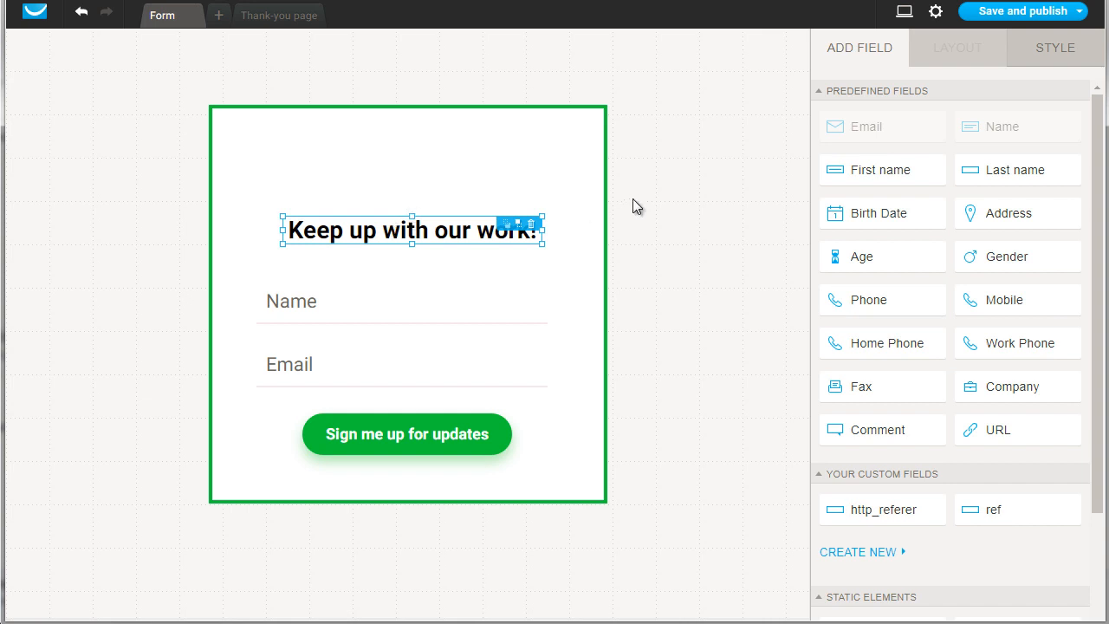
click(313, 312)
click(303, 354)
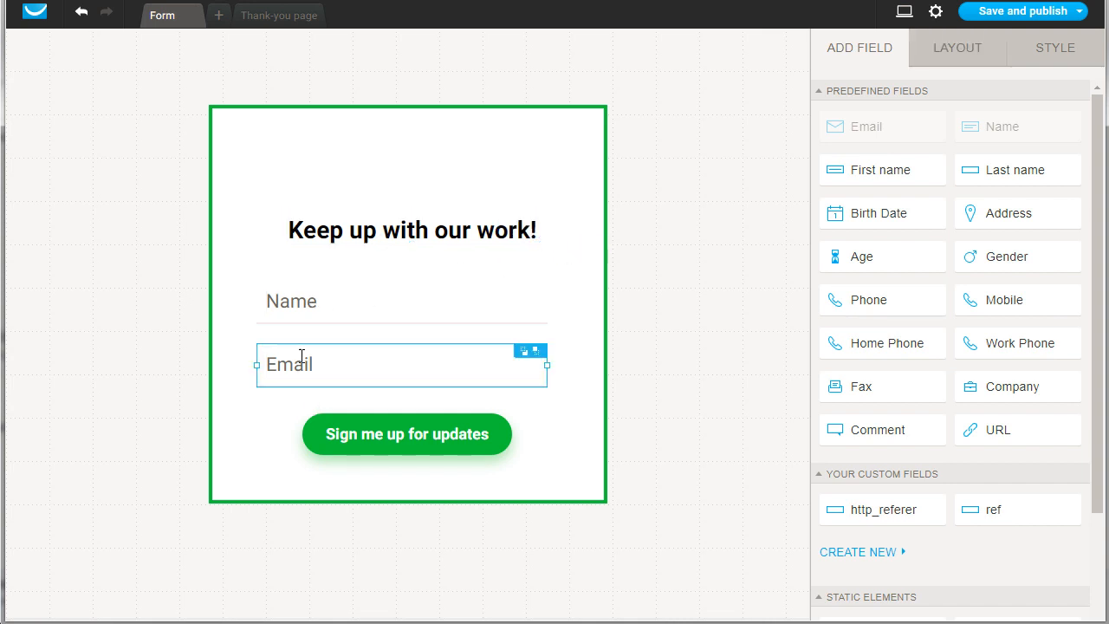
click(373, 447)
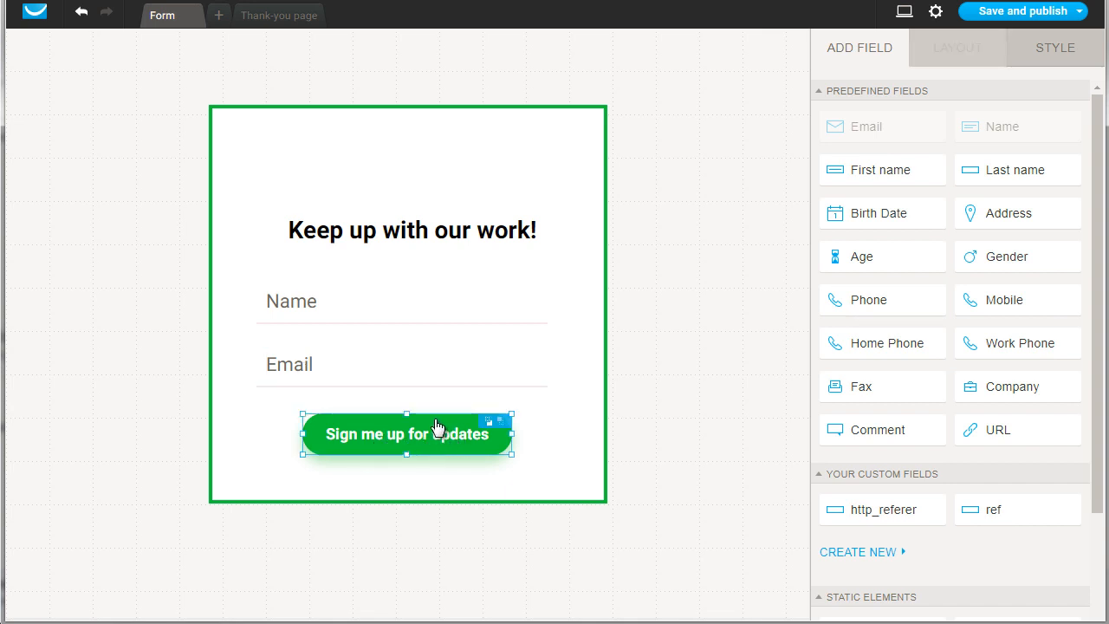
click(404, 435)
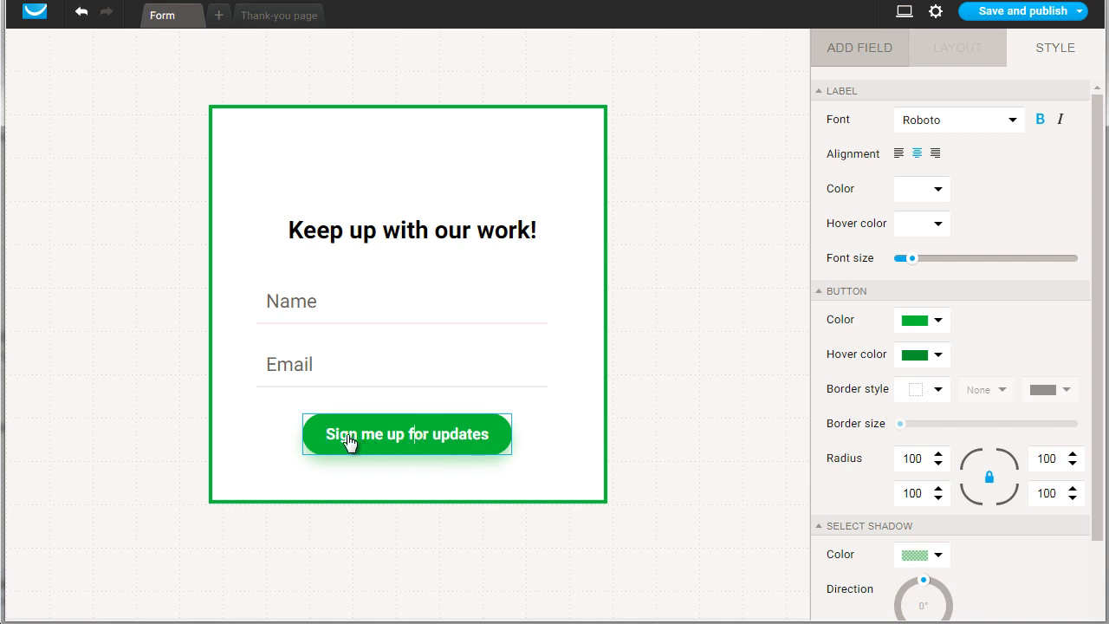
text(S)
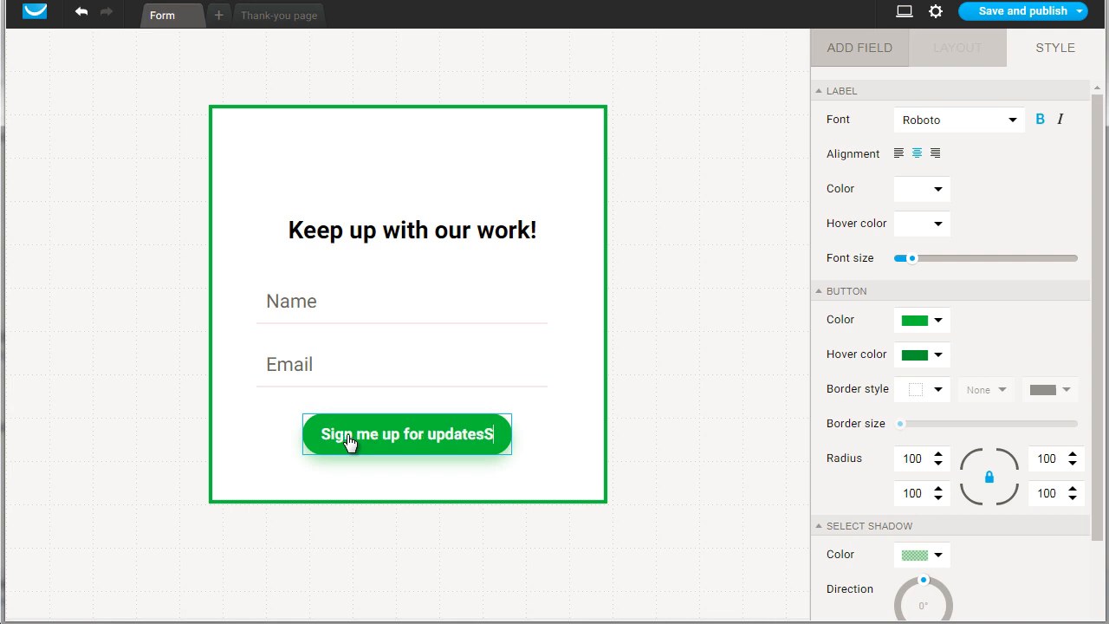
key(ctrl+a)
text(Send M)
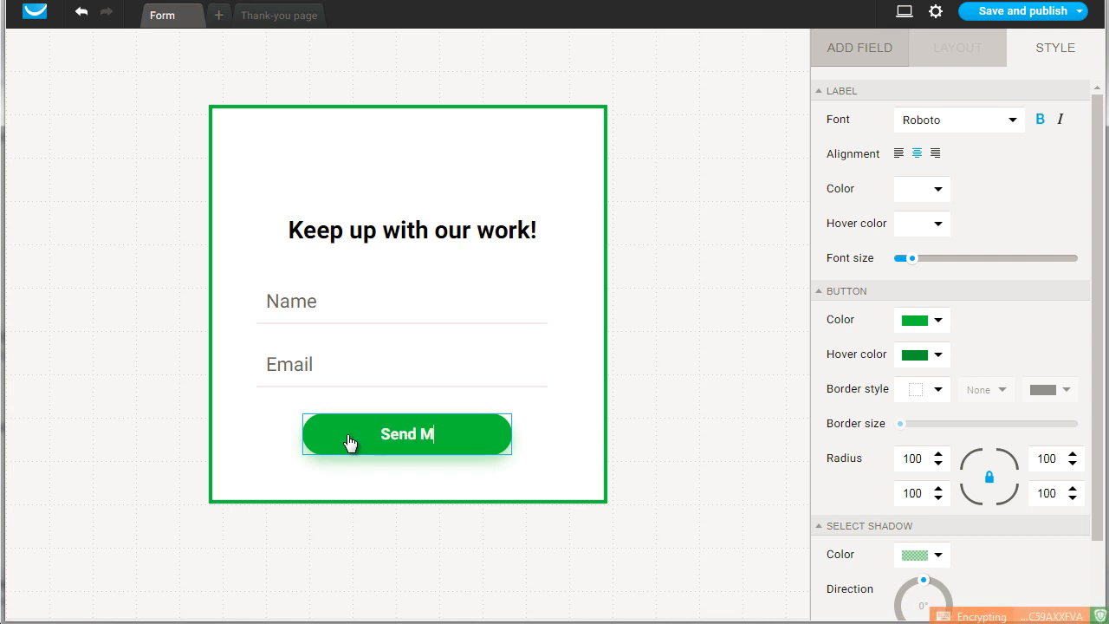
text(e The Report)
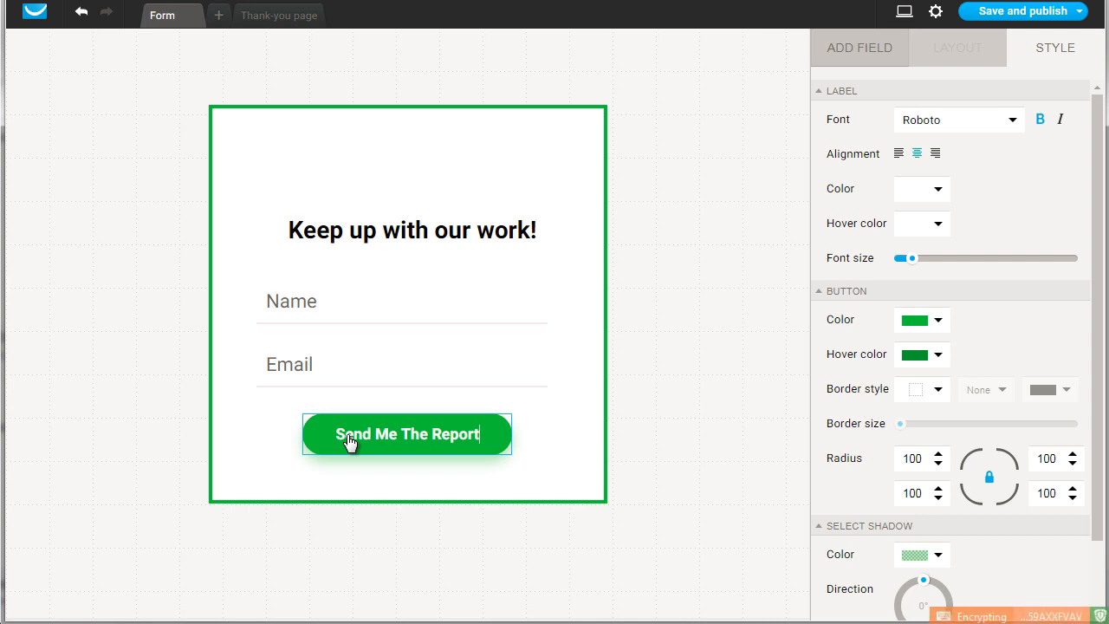
click(670, 319)
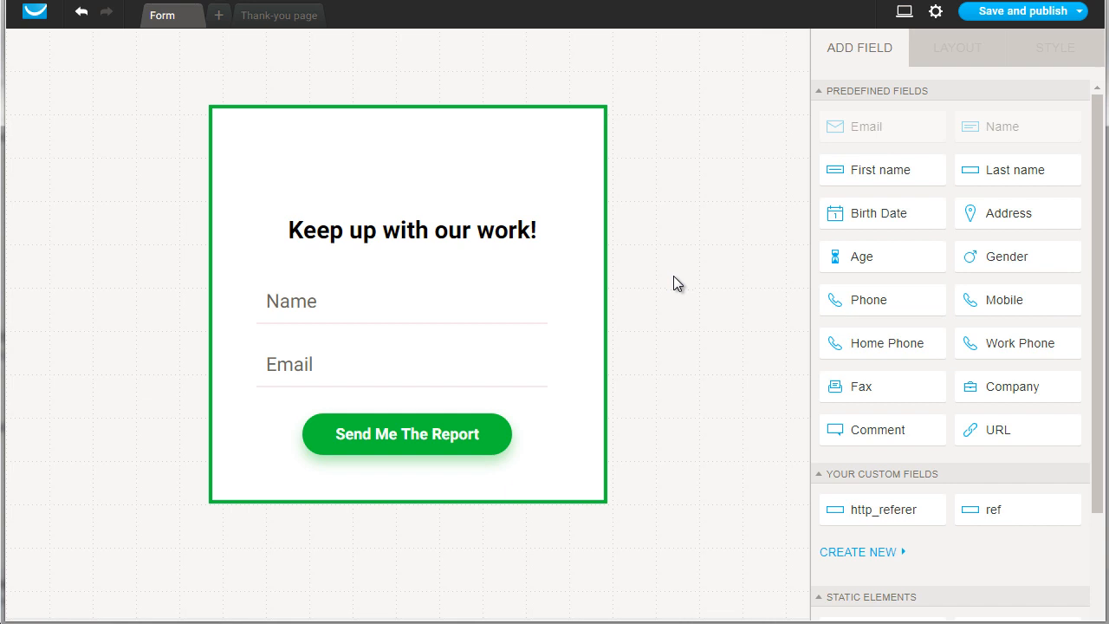
Review the Name field's layout settings, then save and publish the form
click(390, 310)
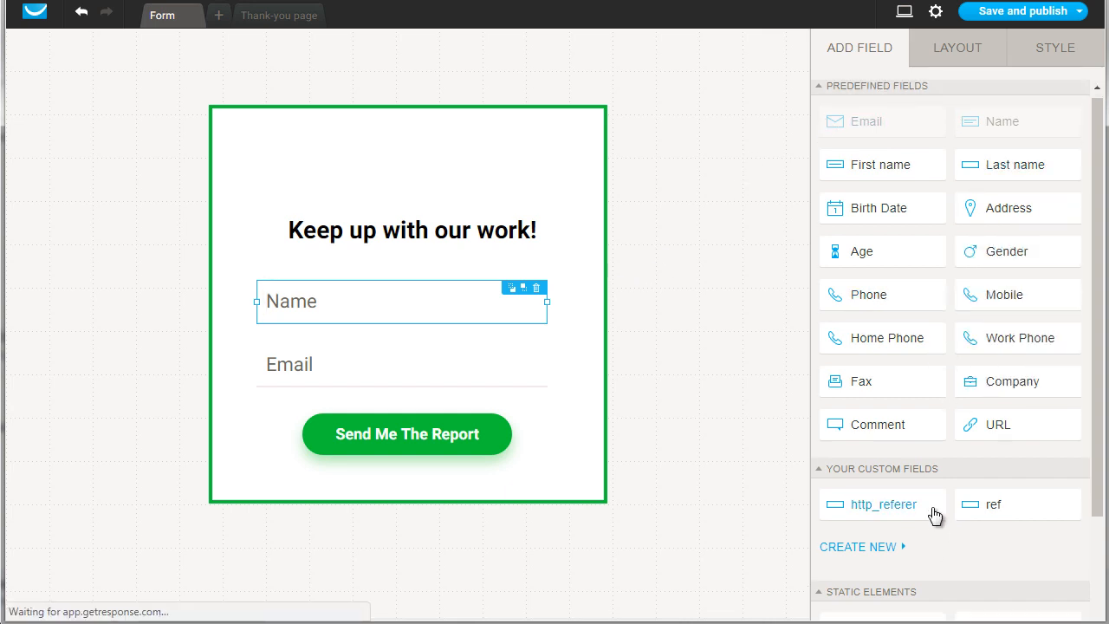
scroll(936, 514, down, 2)
scroll(928, 395, up, 2)
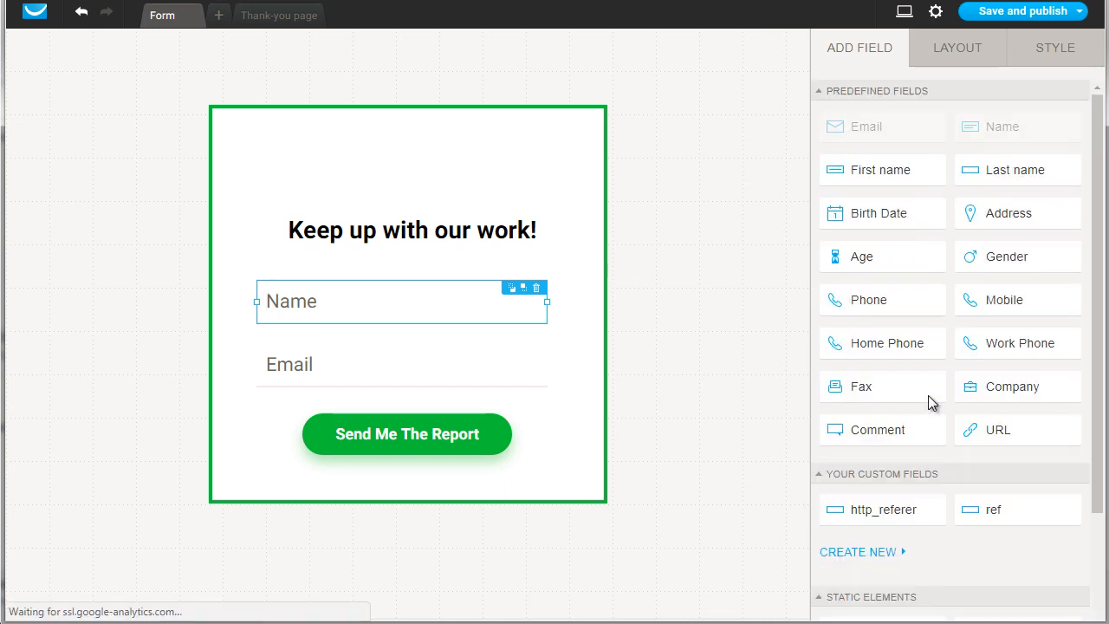
click(979, 52)
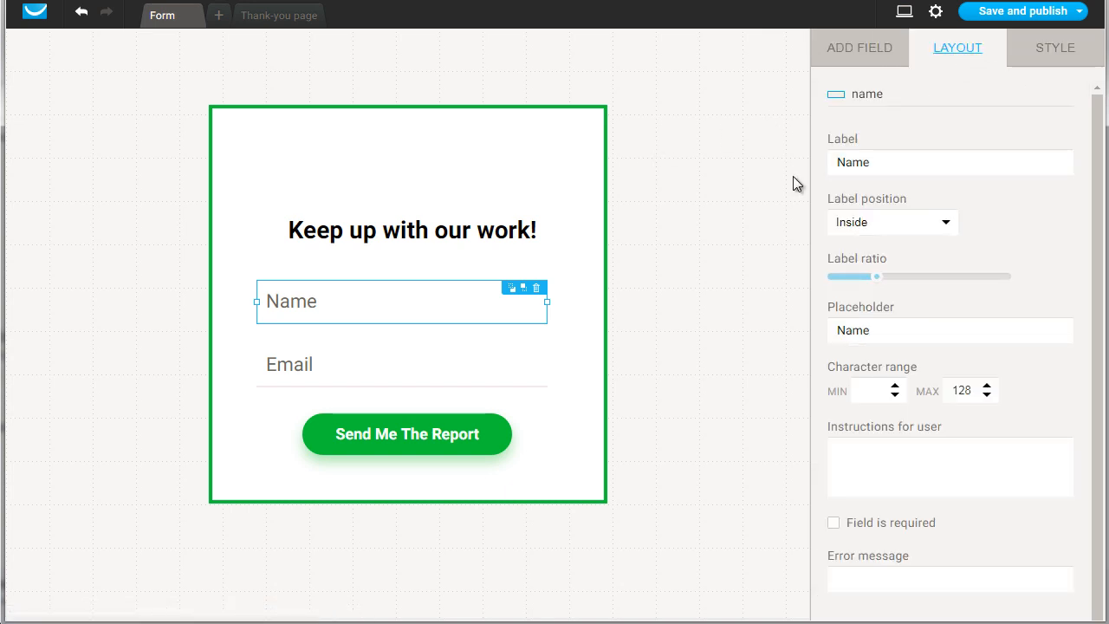
mouse_move(1023, 17)
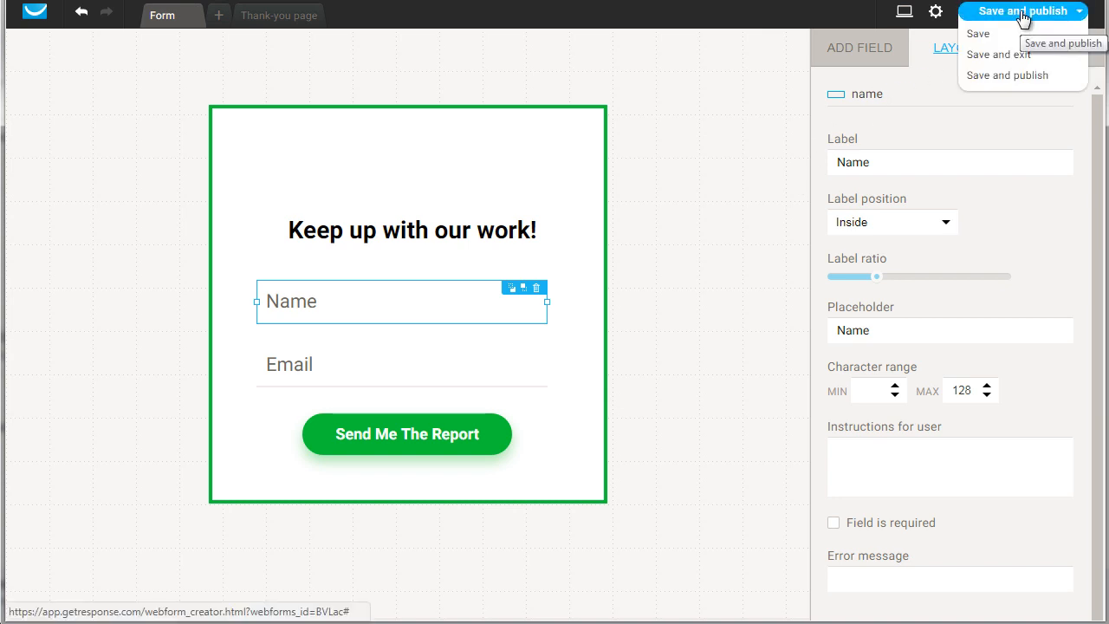
click(1023, 17)
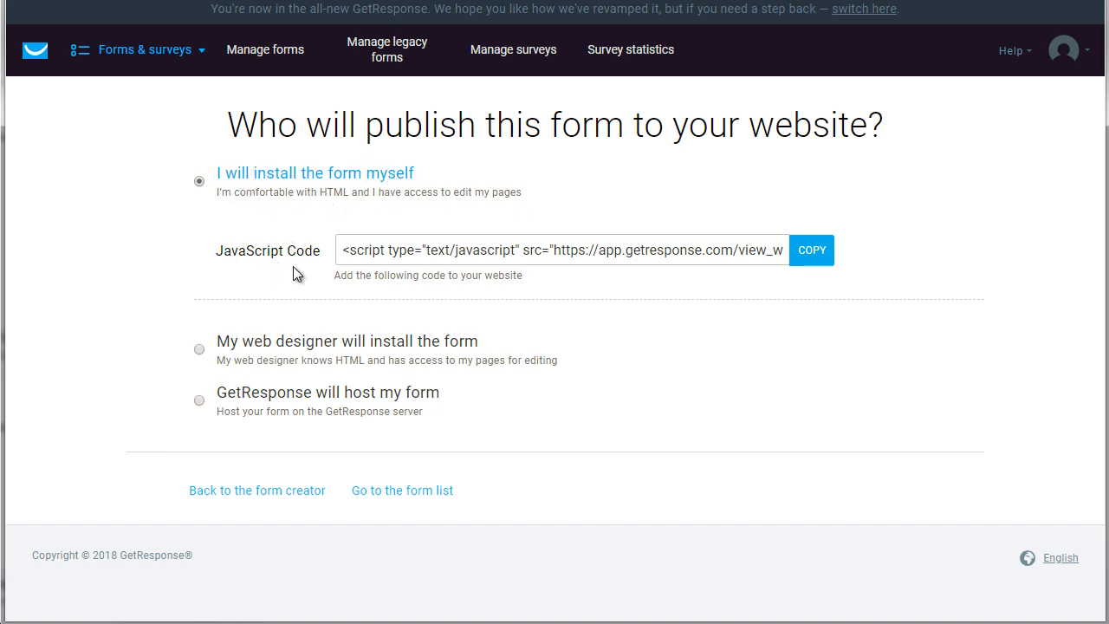
Copy the embed code, then switch to GetResponse hosting and copy the hosted form link
click(807, 253)
click(806, 254)
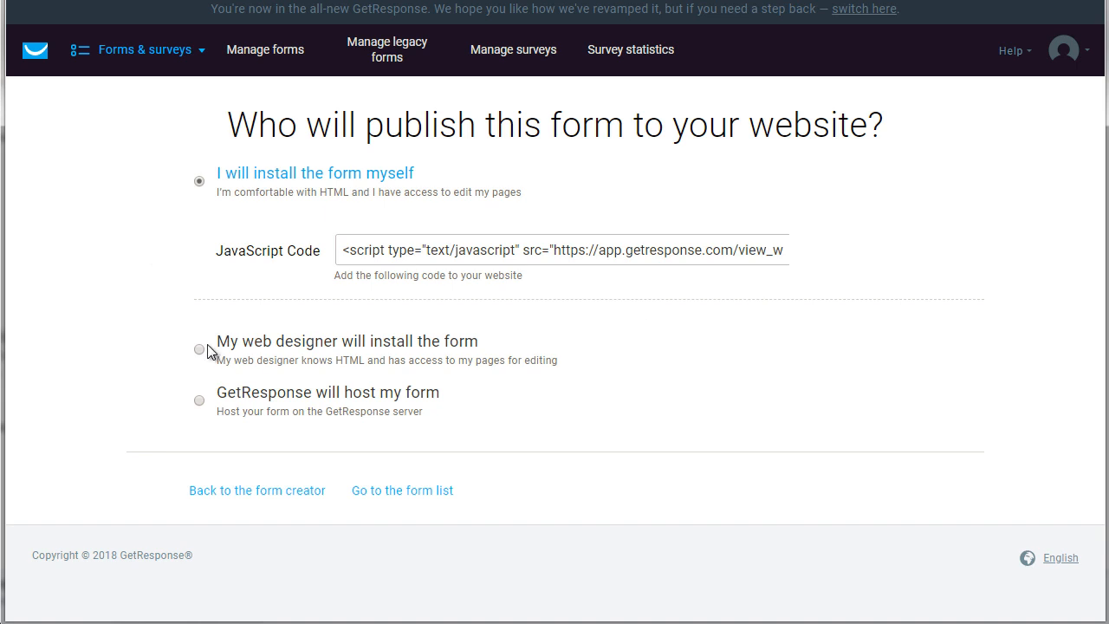
click(206, 404)
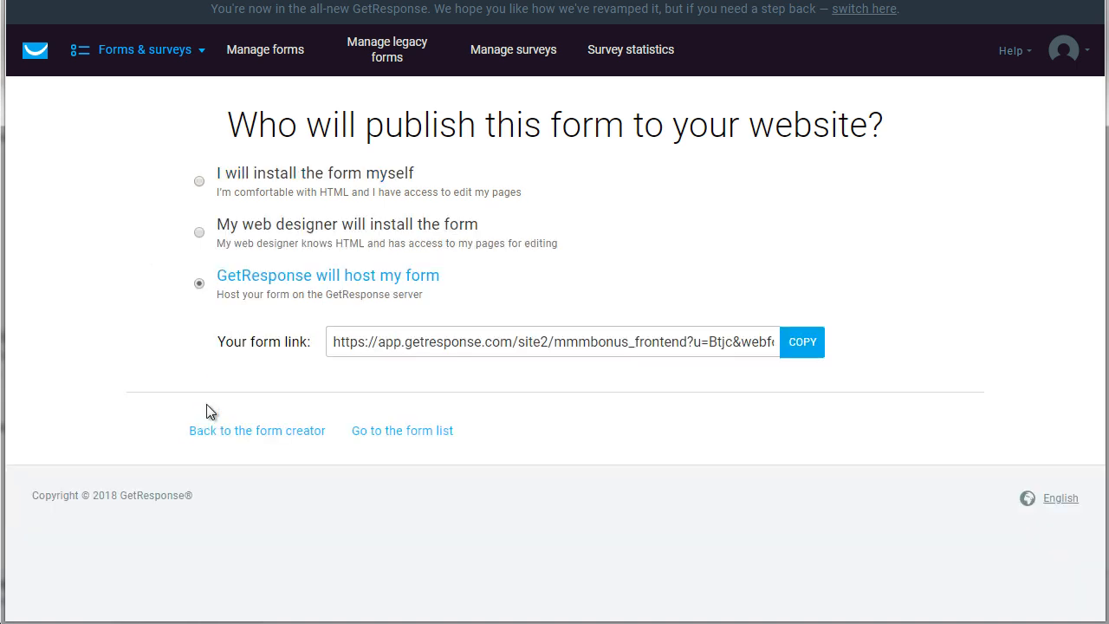
click(805, 345)
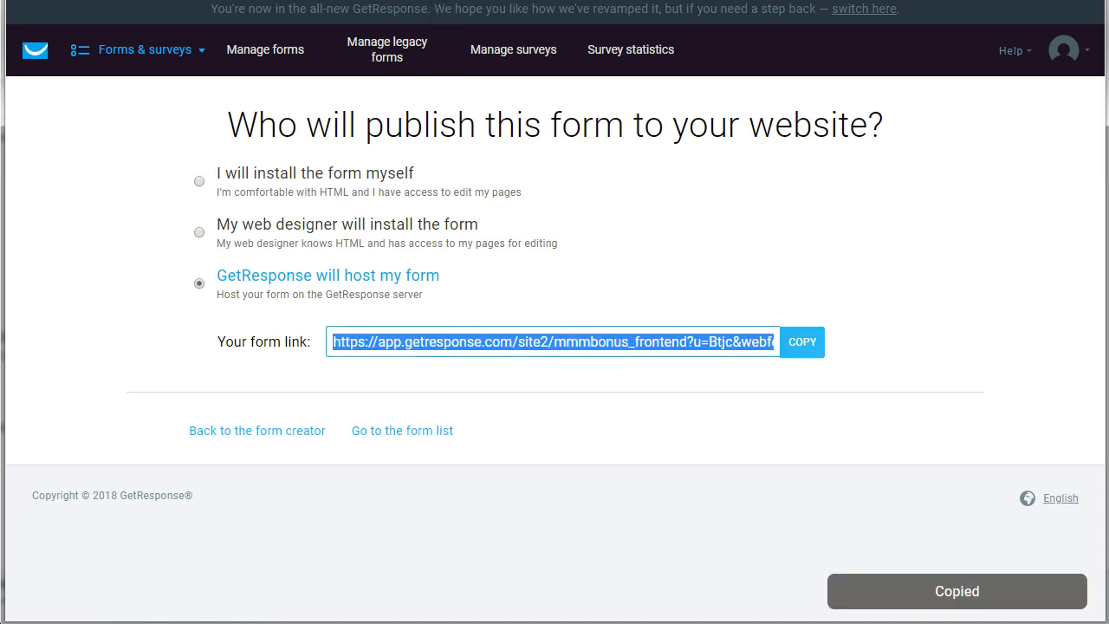